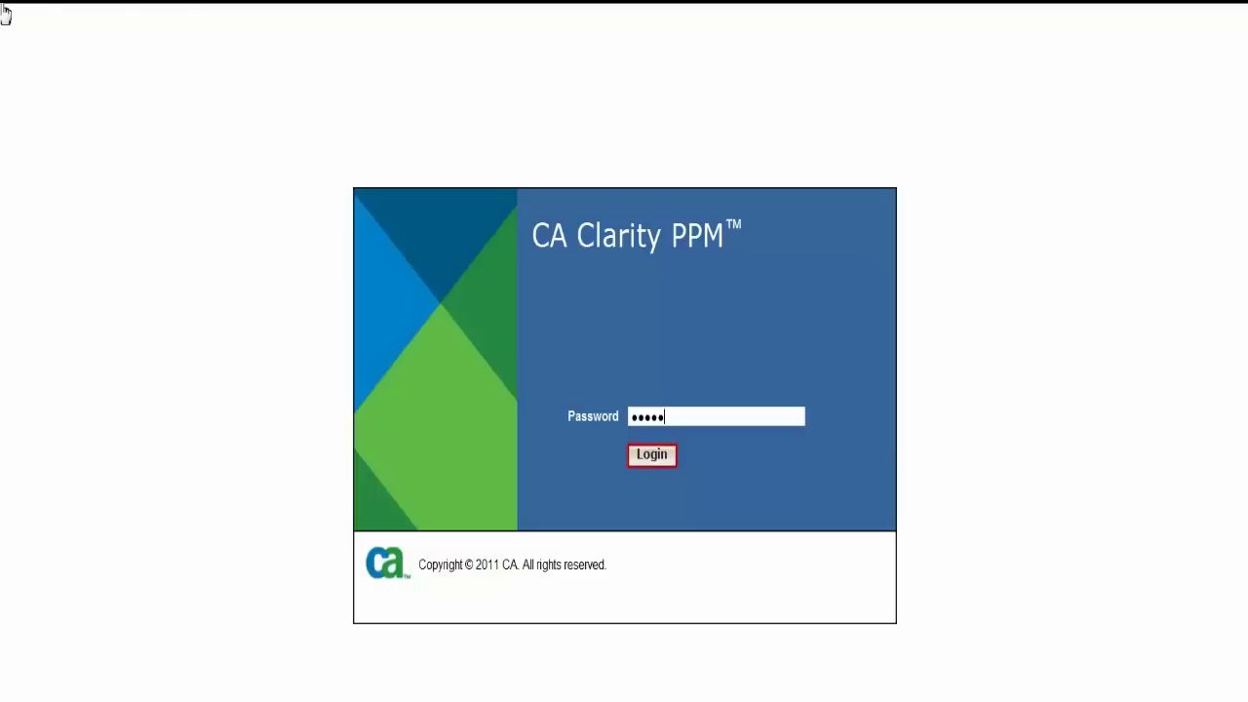
Log in to the System Administration console with the entered admin password.
{"action": "left_click", "coordinate": [653, 456]}
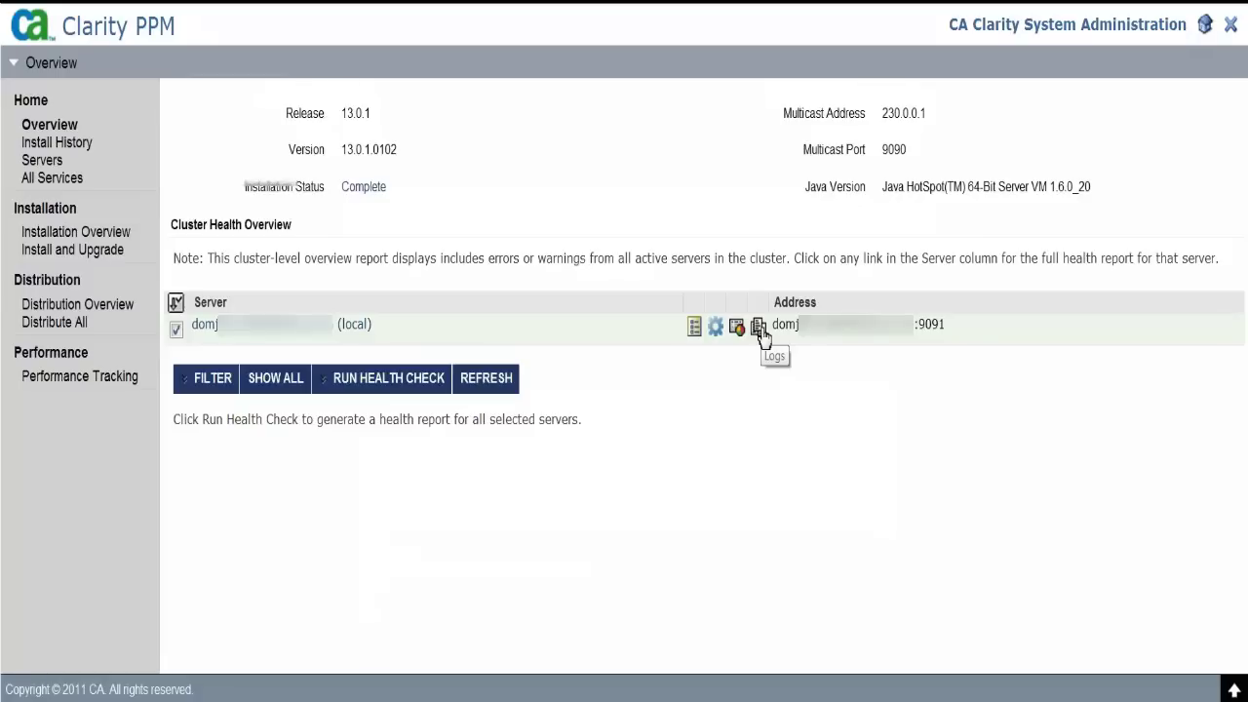
Open the Logs page for the local server listed under Cluster Health Overview.
{"action": "left_click", "coordinate": [758, 329]}
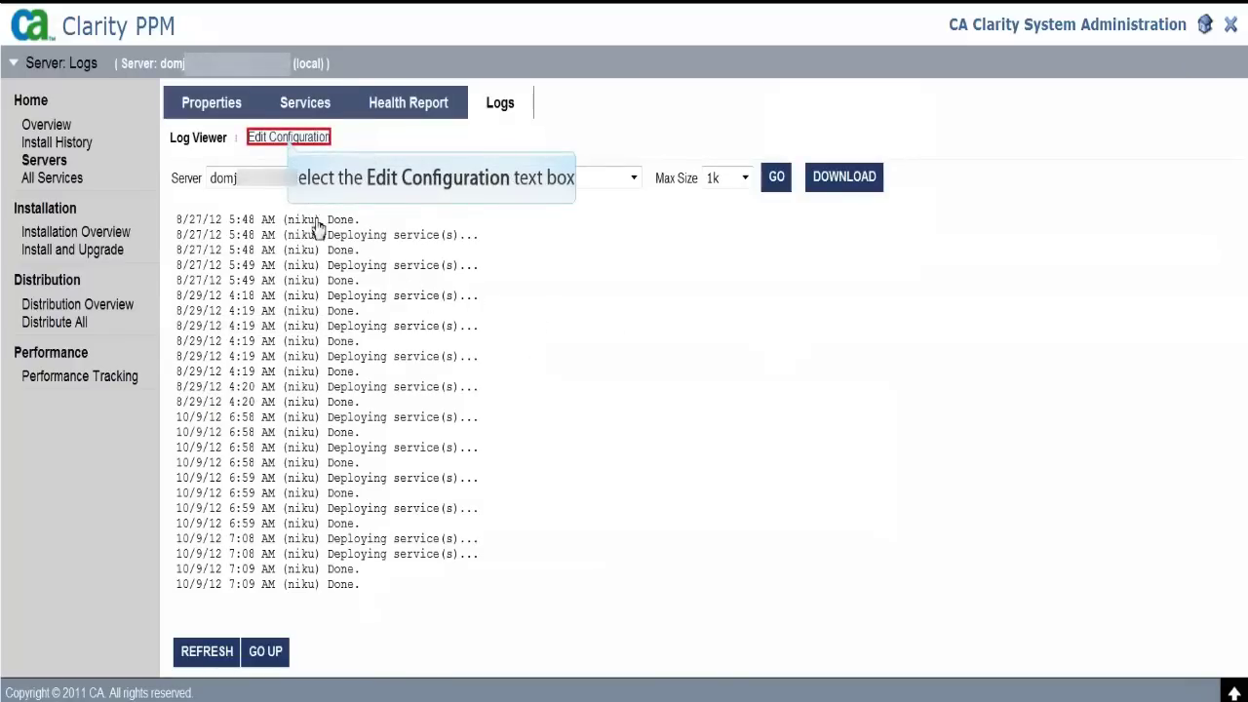
Copy the XML appender as XML_clarityuser, logging to ../logs/trace.clarityuser.xml, and save.
{"action": "left_click", "coordinate": [288, 138]}
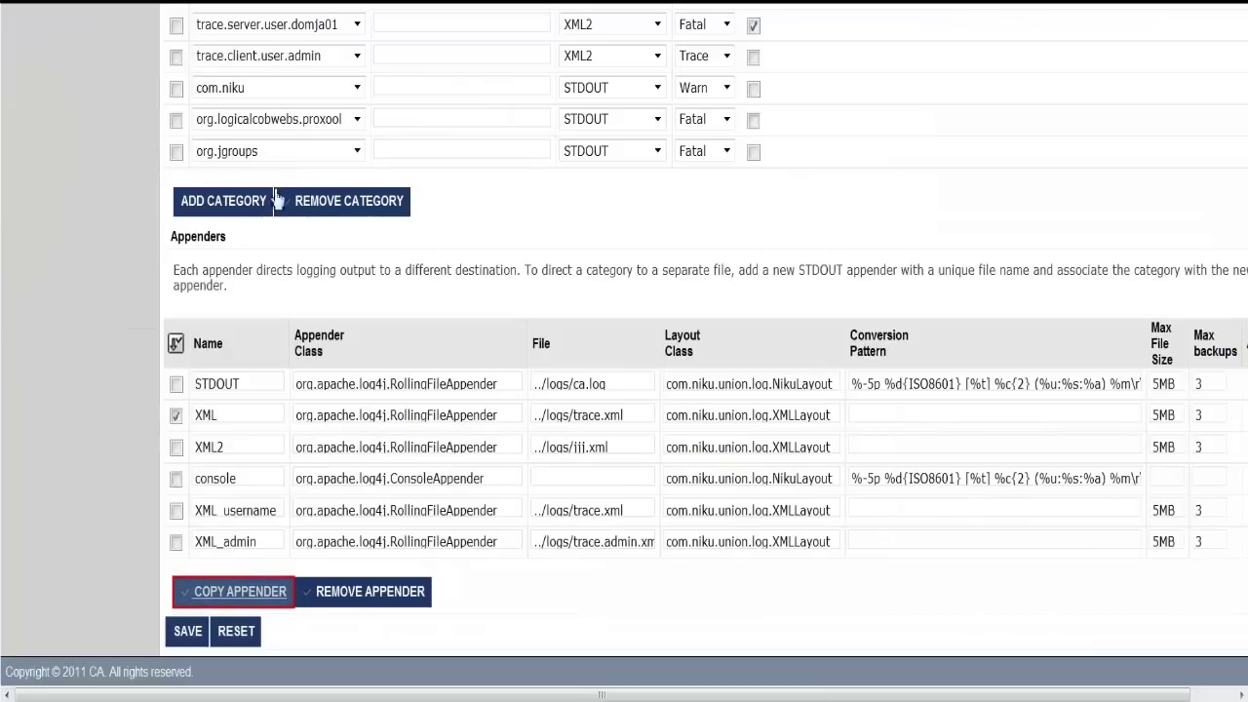
{"action": "left_click", "coordinate": [266, 599]}
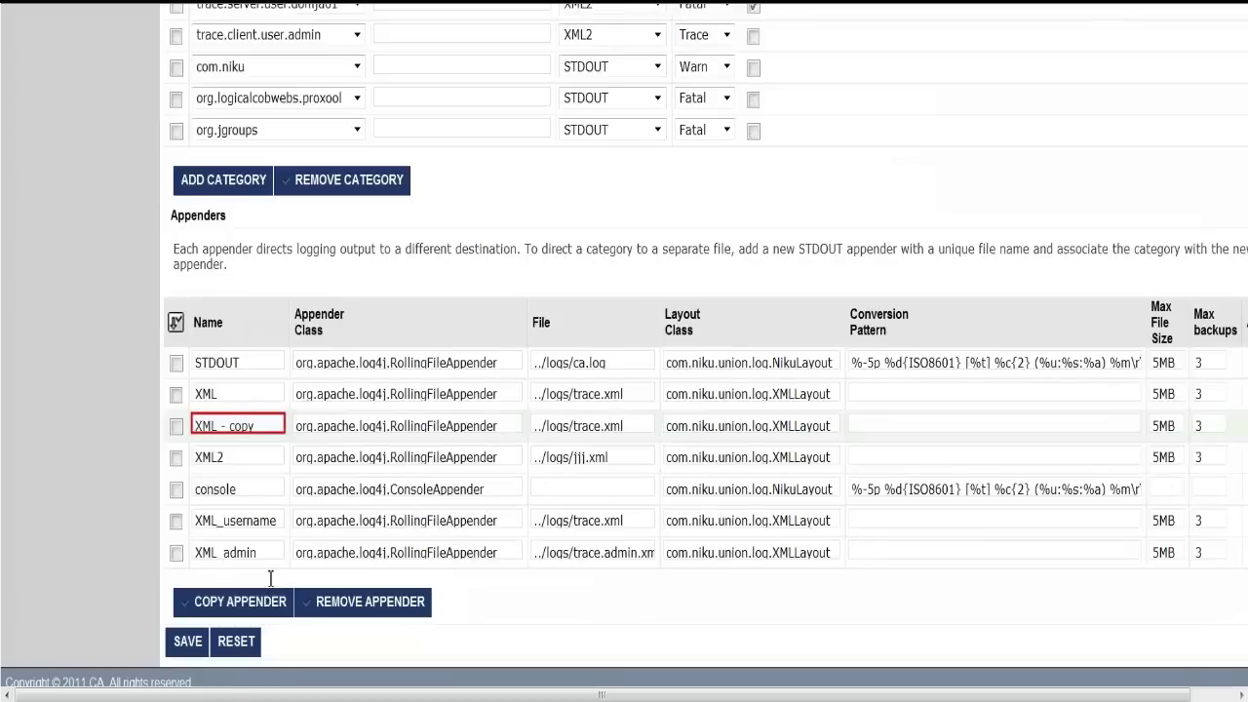
{"action": "left_click", "coordinate": [274, 424]}
{"action": "key", "text": "BackSpace"}
{"action": "key", "text": "BackSpace"}
{"action": "key", "text": "BackSpace"}
{"action": "key", "text": "BackSpace"}
{"action": "key", "text": "BackSpace"}
{"action": "key", "text": "BackSpace"}
{"action": "key", "text": "BackSpace"}
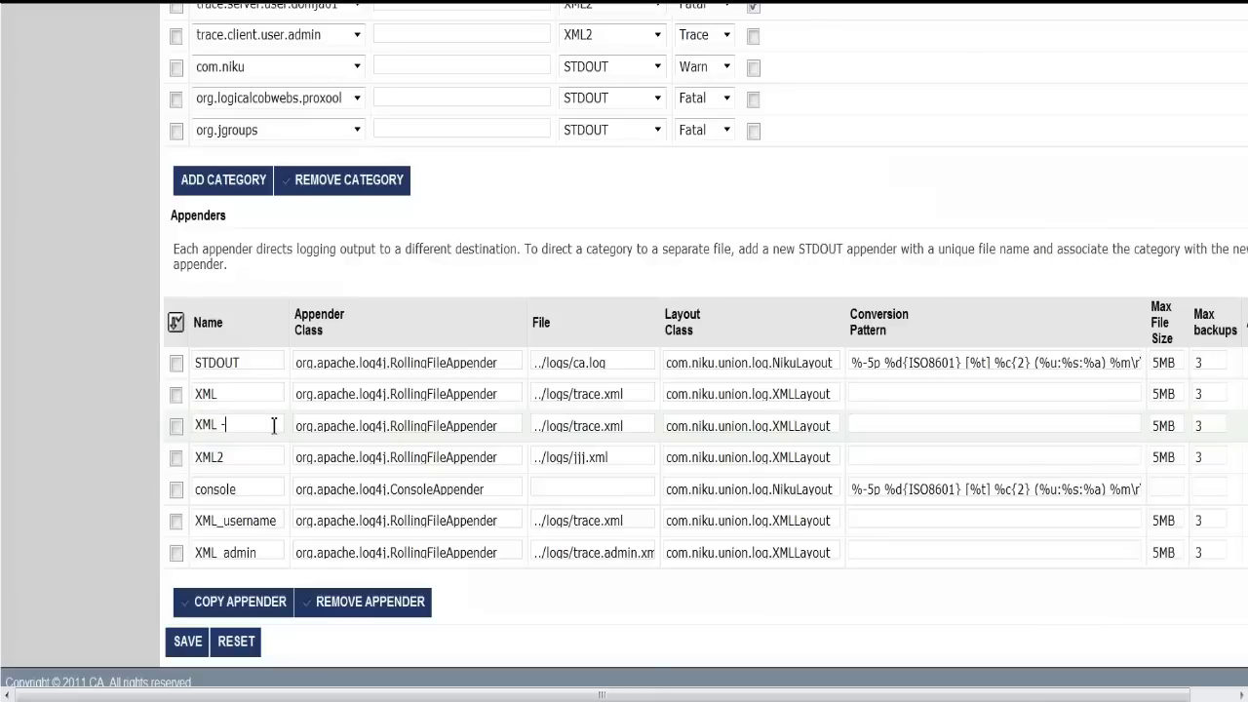
{"action": "type", "text": "_clarityuser"}
{"action": "left_click", "coordinate": [603, 426]}
{"action": "type", "text": "clar."}
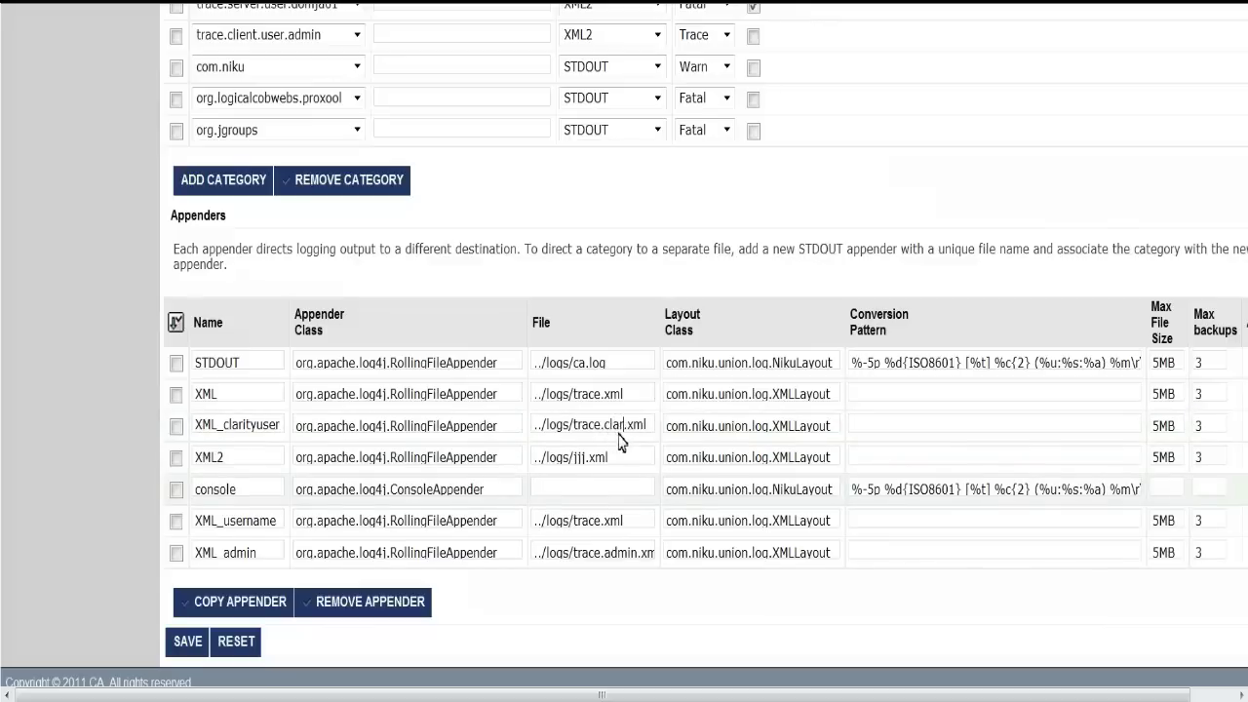
{"action": "type", "text": "ityuser"}
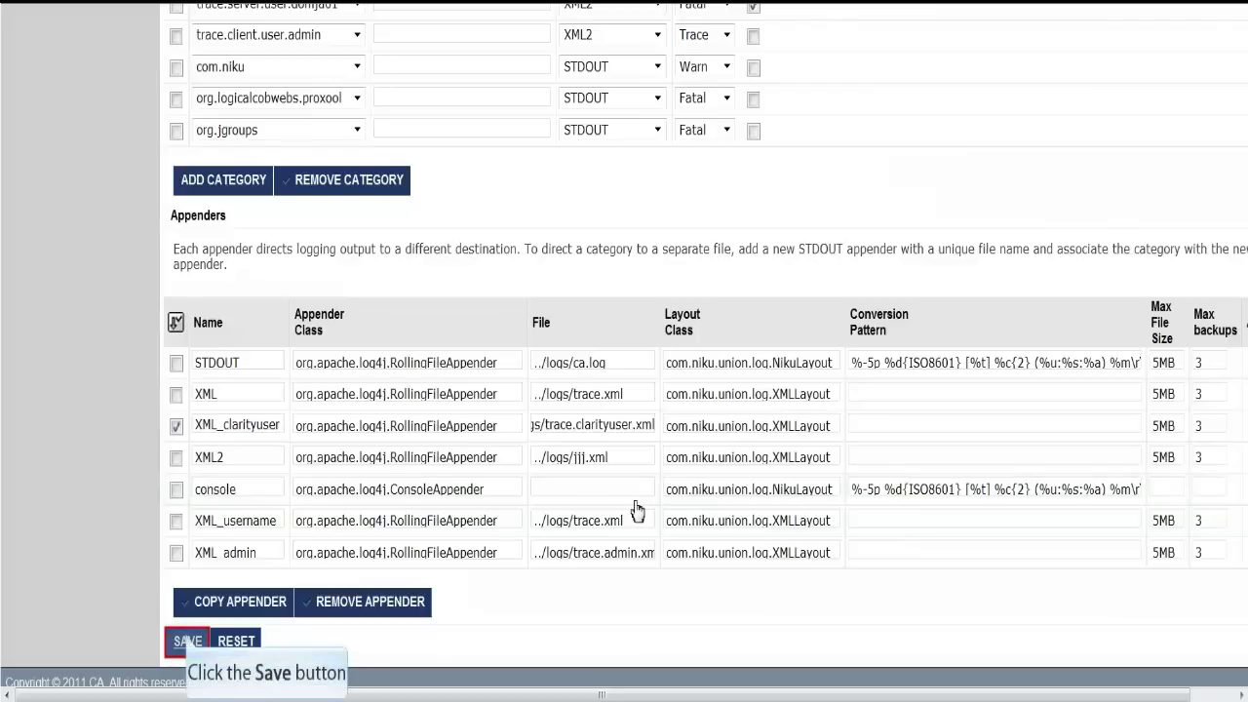
{"action": "left_click", "coordinate": [187, 640]}
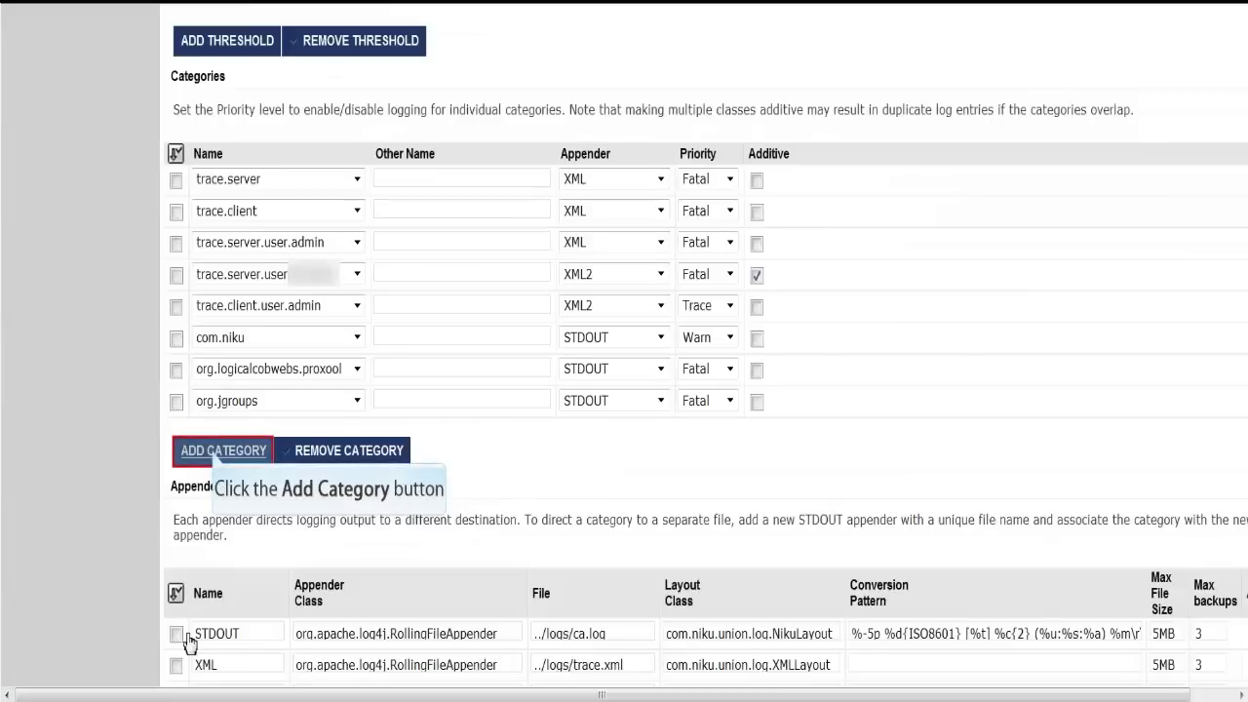
Add category trace.server.user.clarityuser routed to appender XML_clarityuser at priority All.
{"action": "left_click", "coordinate": [215, 453]}
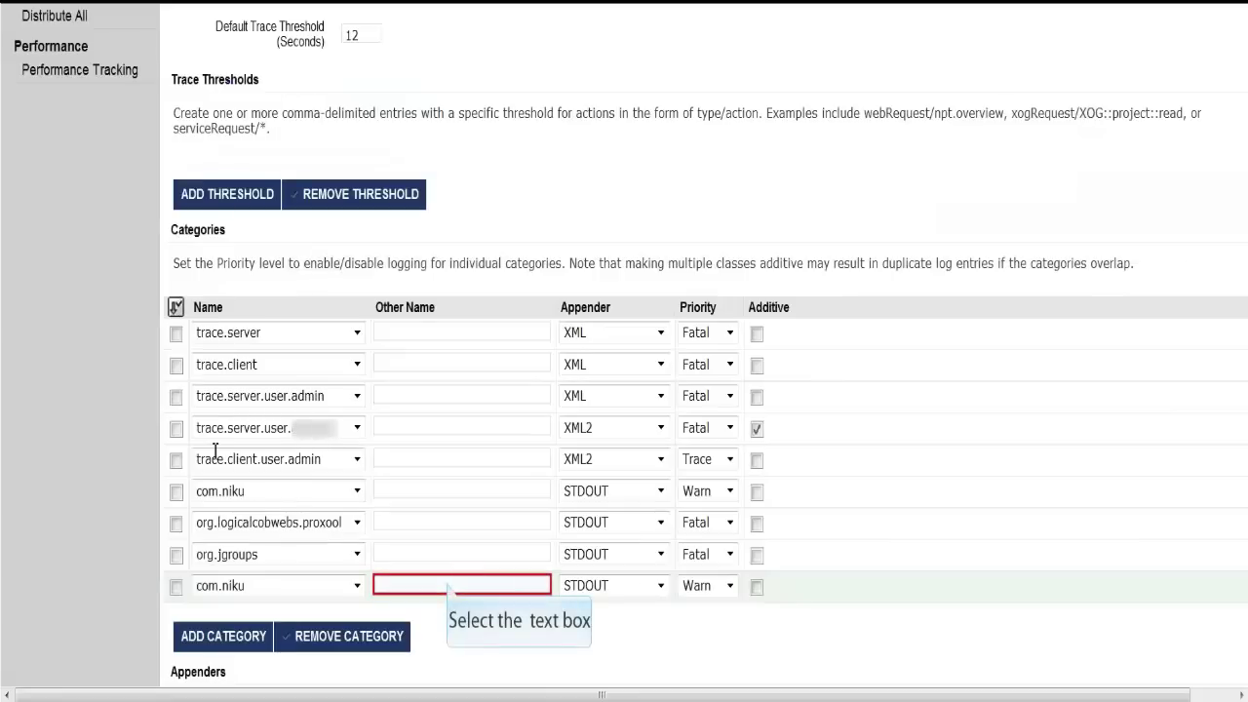
{"action": "left_click", "coordinate": [449, 583]}
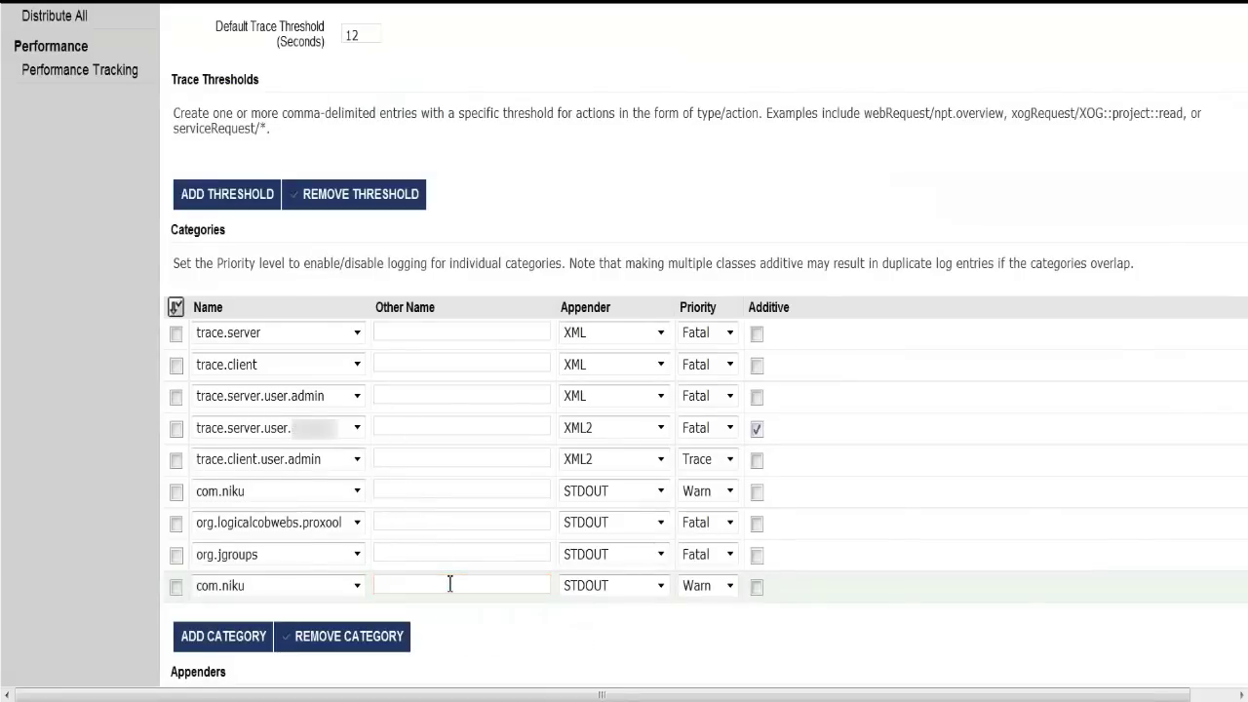
{"action": "type", "text": "trace.server.user.clarityuser"}
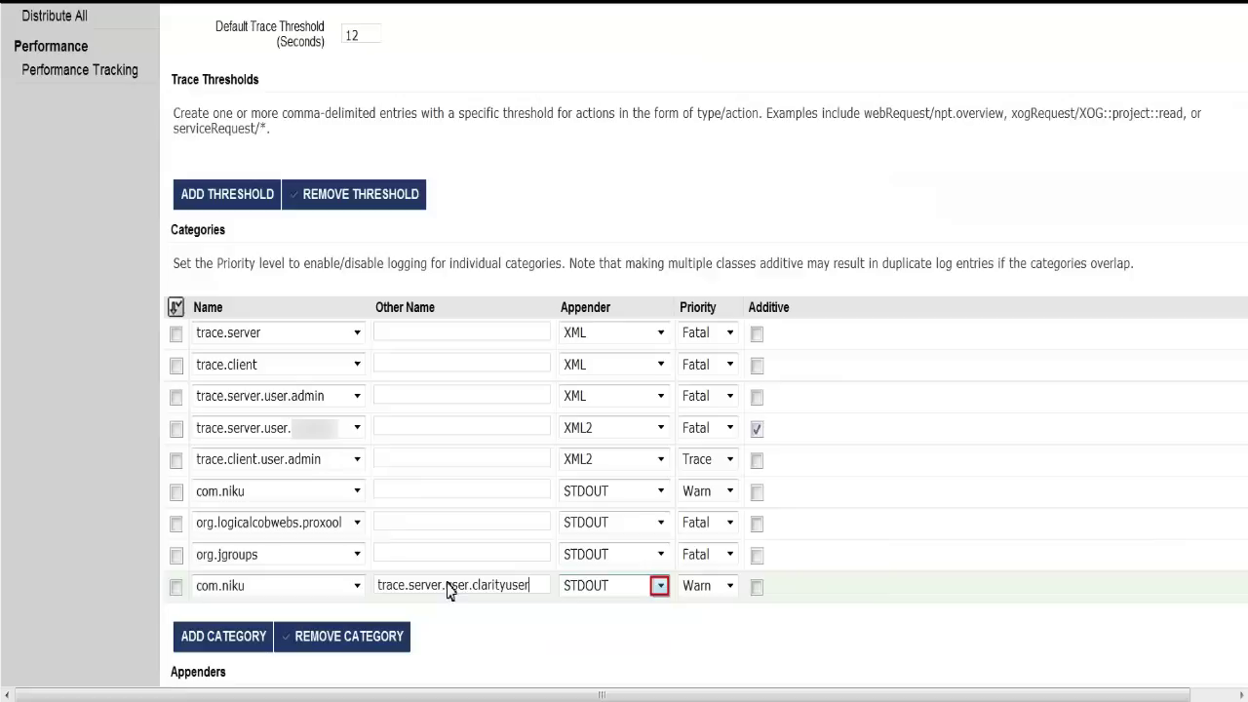
{"action": "left_click", "coordinate": [660, 588]}
{"action": "left_click", "coordinate": [662, 588]}
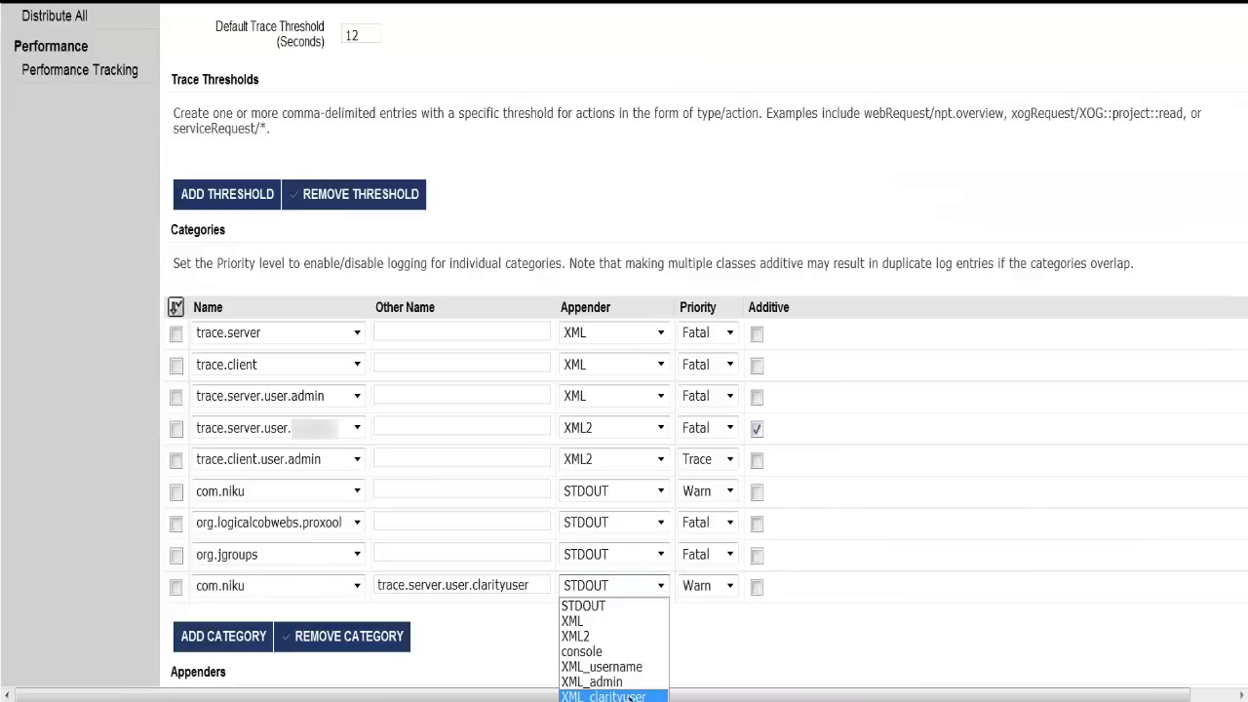
{"action": "left_click", "coordinate": [603, 696]}
{"action": "key", "text": "Tab"}
{"action": "key", "text": "alt+Down"}
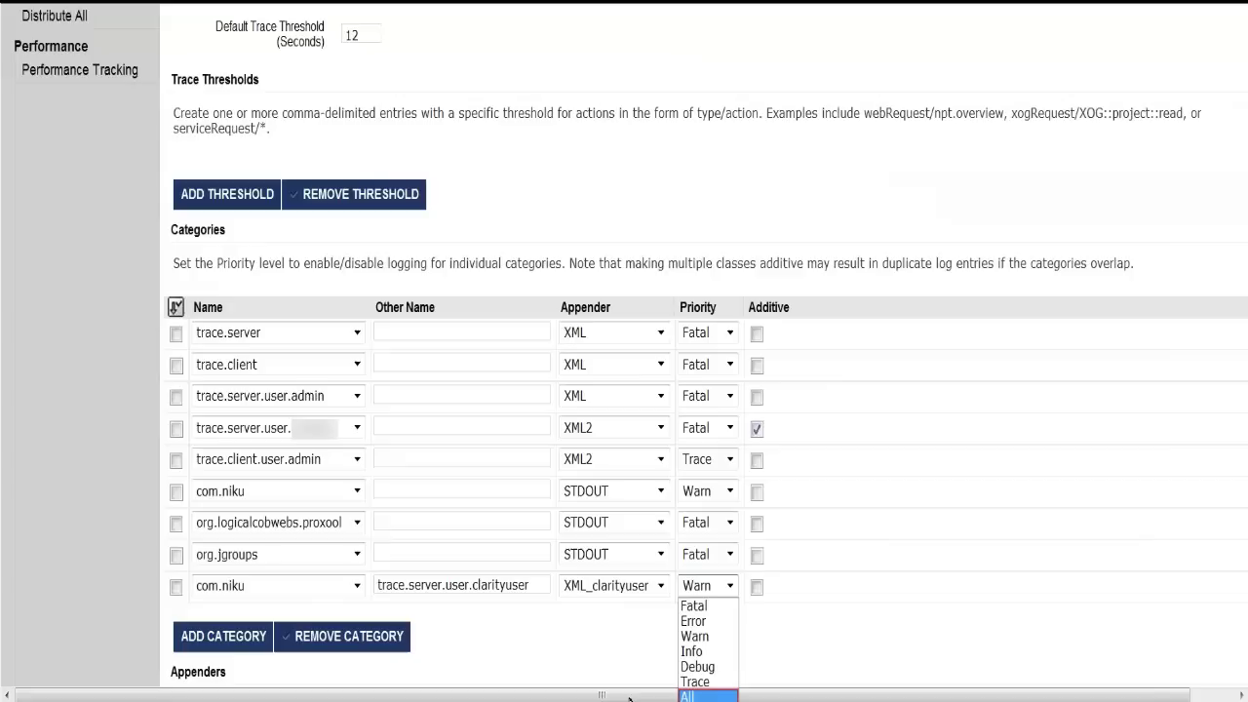
{"action": "left_click", "coordinate": [692, 695]}
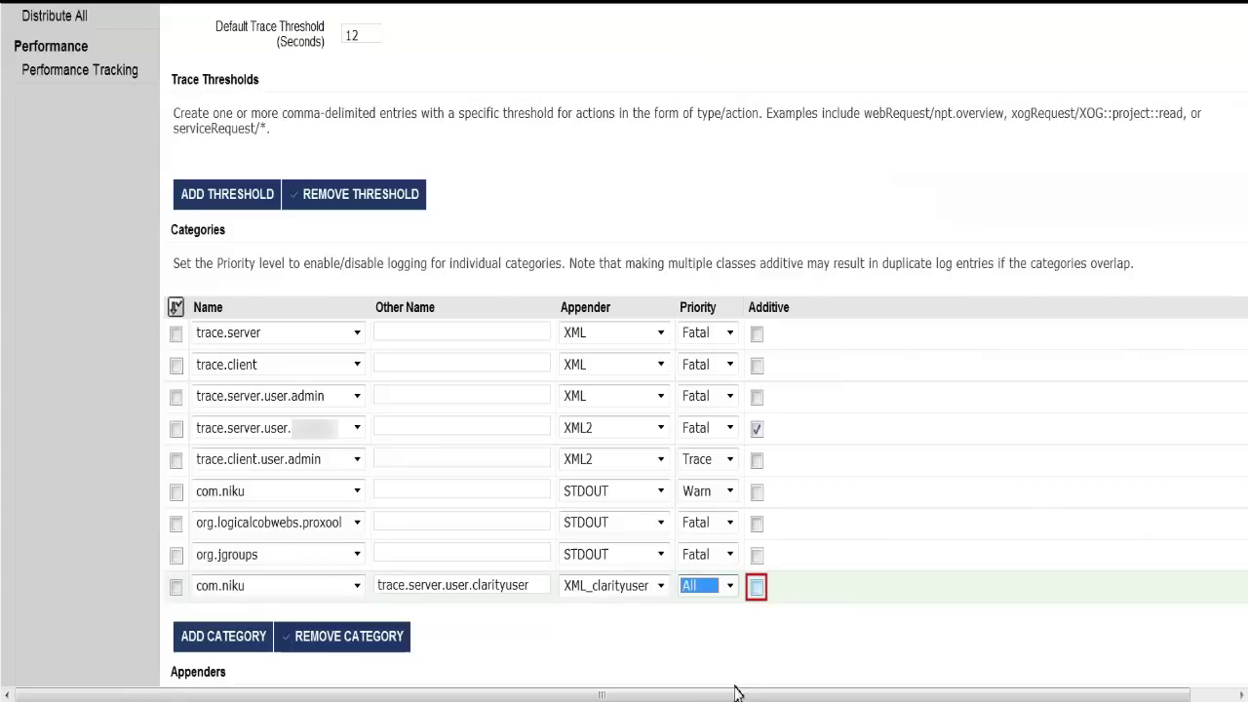
Save the log configuration and acknowledge the 'SQL Trace is active on the server' alert.
{"action": "scroll", "coordinate": [760, 592], "scroll_direction": "up", "scroll_amount": 3}
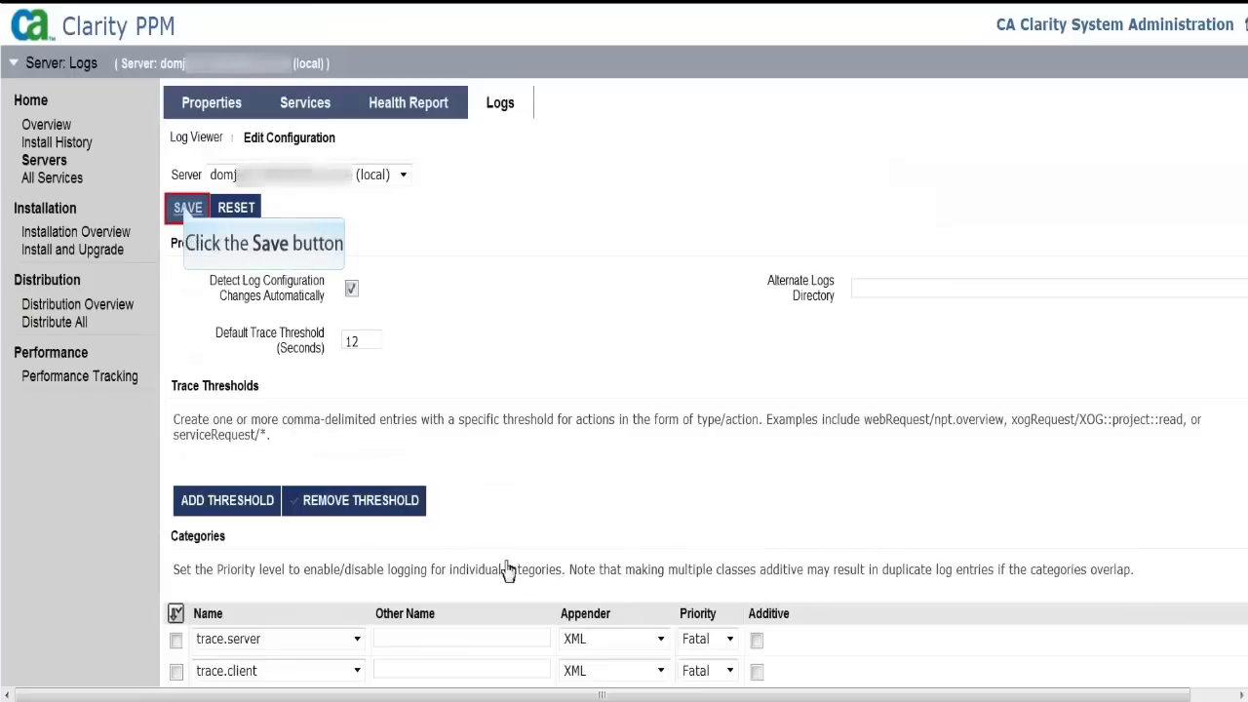
{"action": "left_click", "coordinate": [187, 208]}
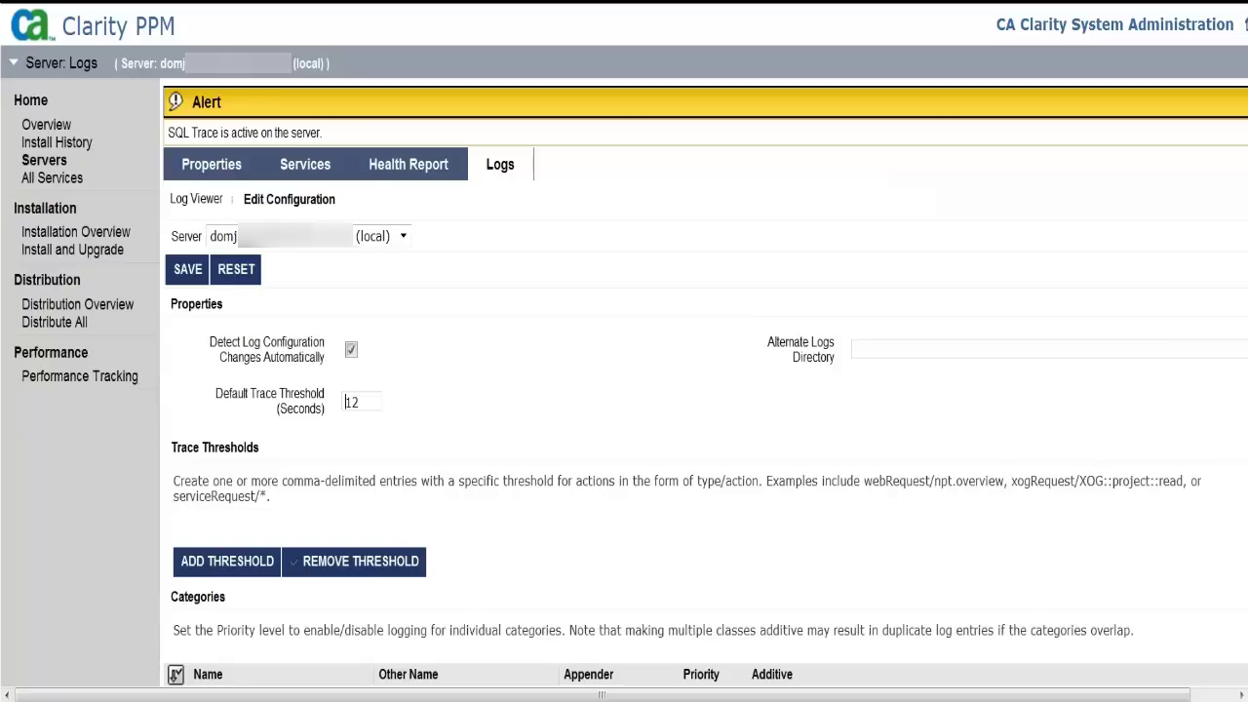
{"action": "scroll", "coordinate": [624, 390], "scroll_direction": "right", "scroll_amount": 1}
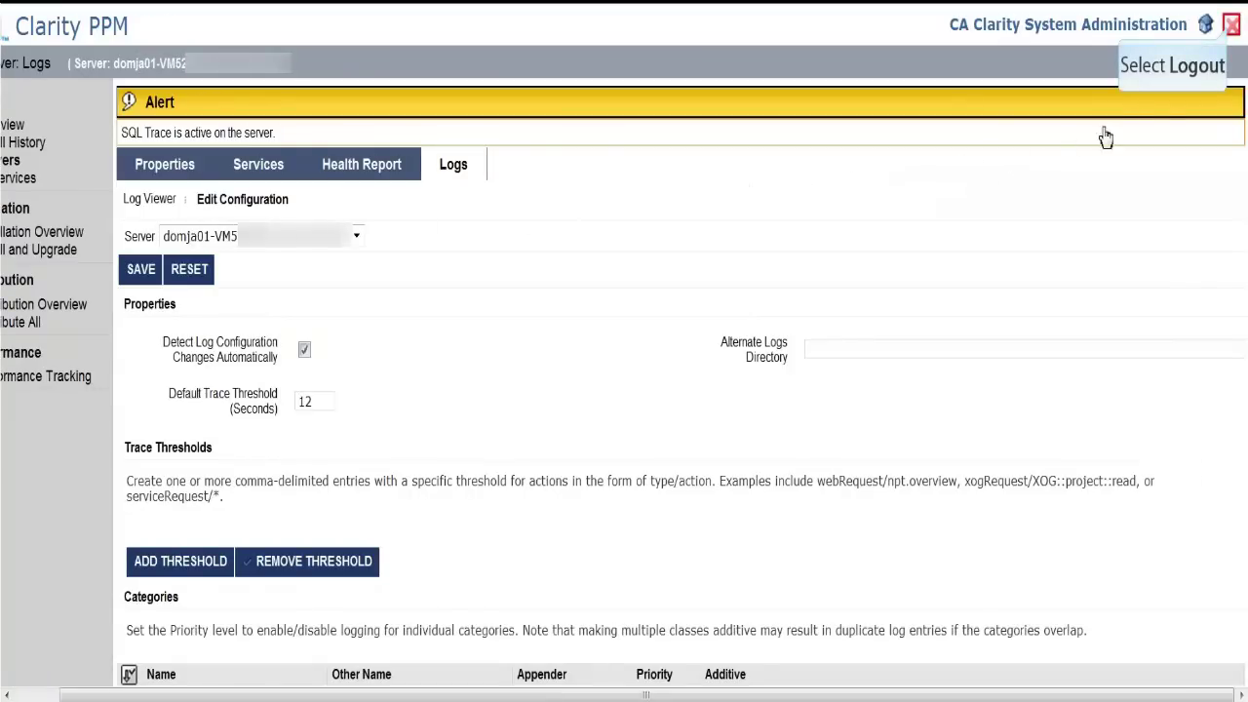
Sign in as clarityuser, view a project's properties from Home > Projects, then log out.
{"action": "left_click", "coordinate": [1231, 33]}
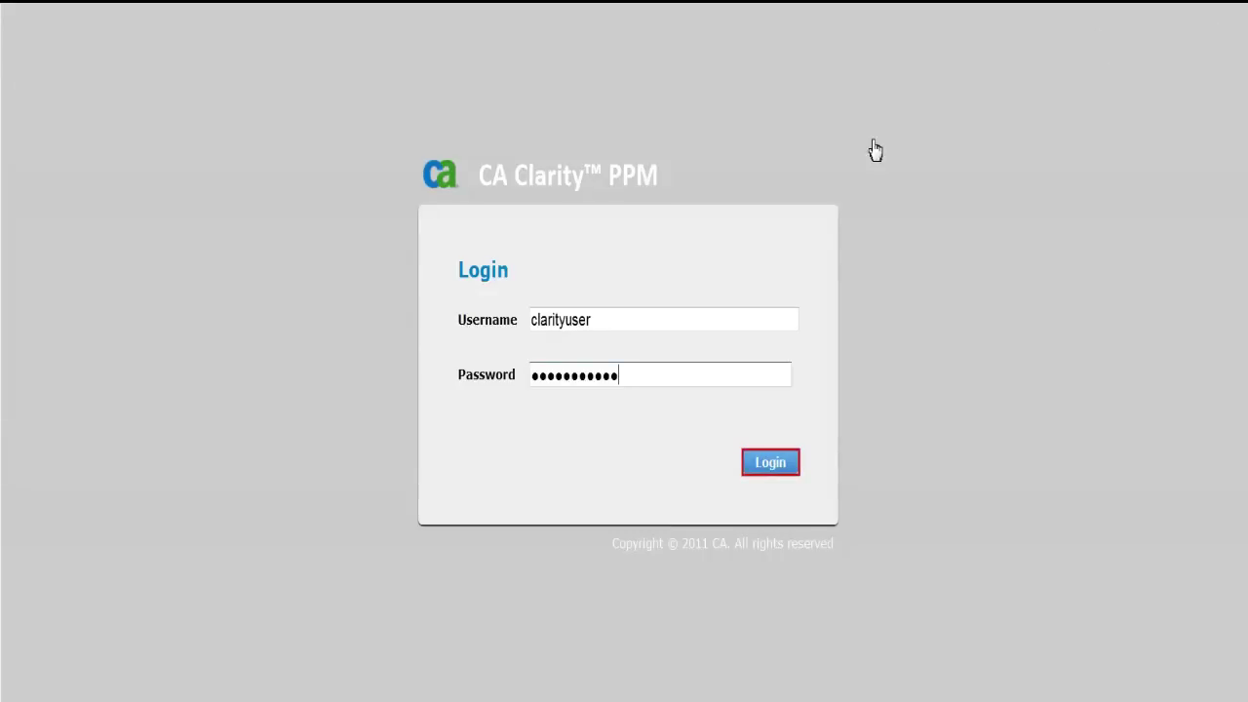
{"action": "left_click", "coordinate": [765, 463]}
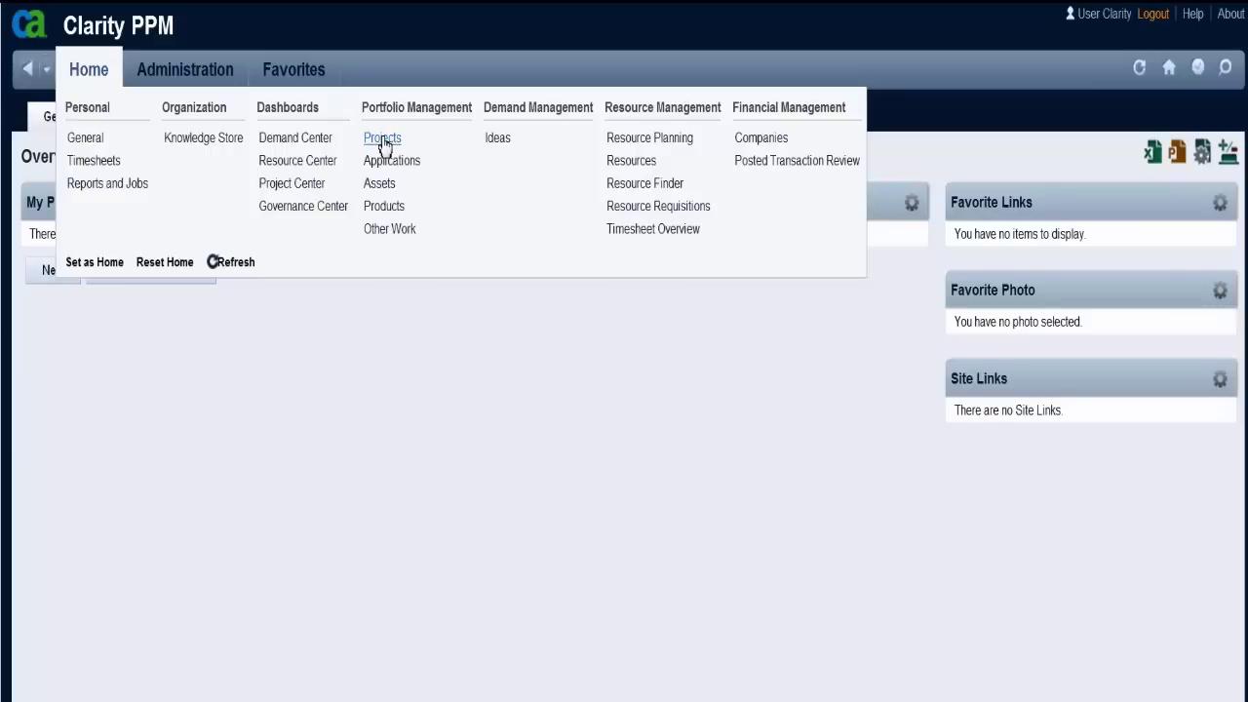
{"action": "left_click", "coordinate": [382, 139]}
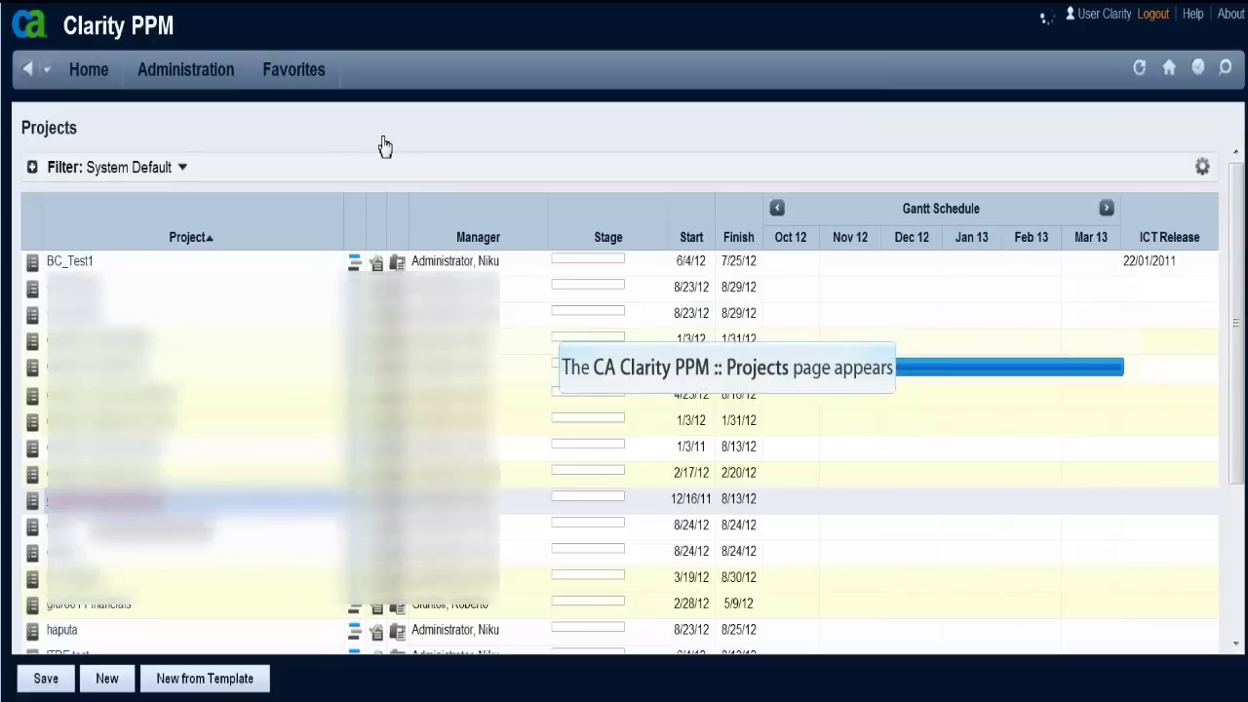
{"action": "left_click", "coordinate": [92, 501]}
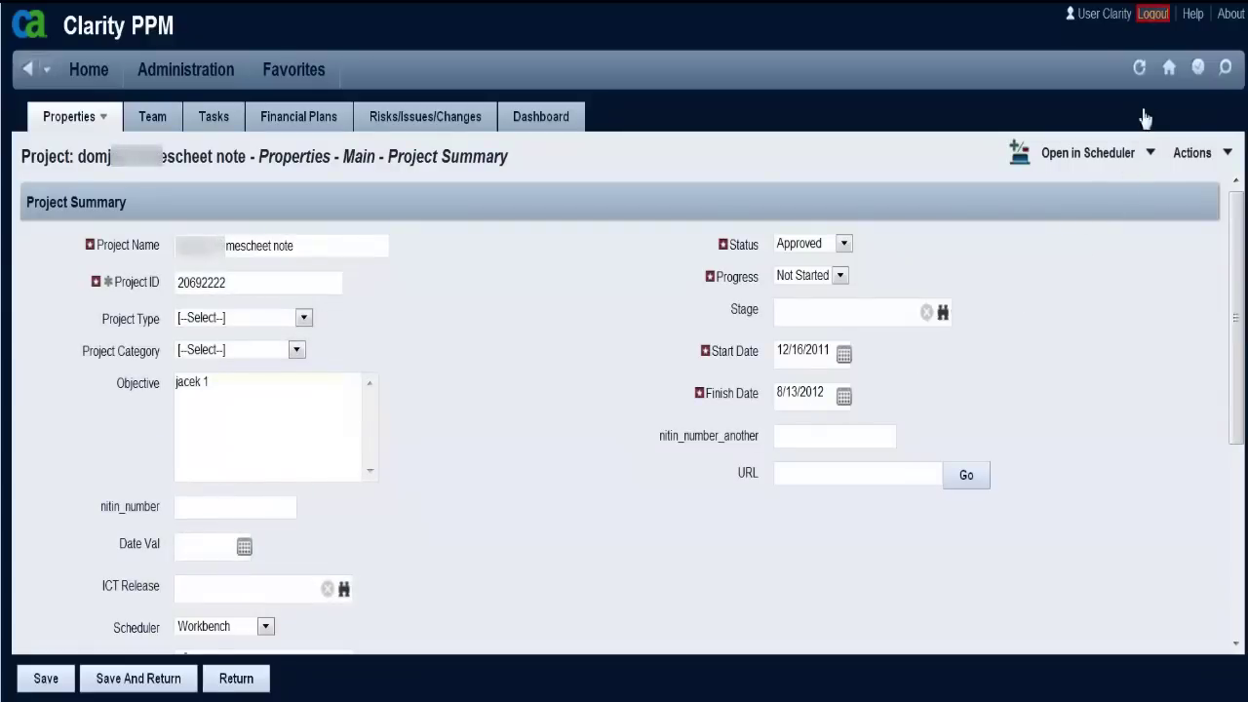
{"action": "left_click", "coordinate": [1153, 19]}
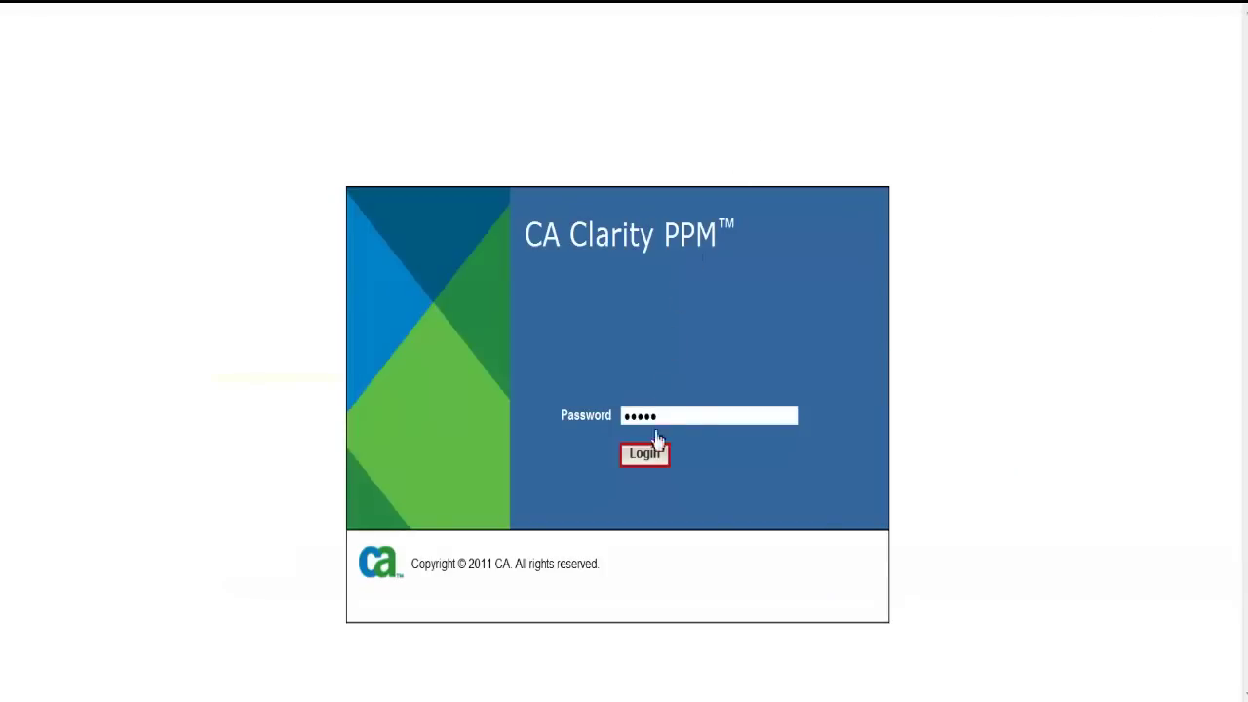
Log back into System Administration and open the local server's Logs page.
{"action": "left_click", "coordinate": [656, 464]}
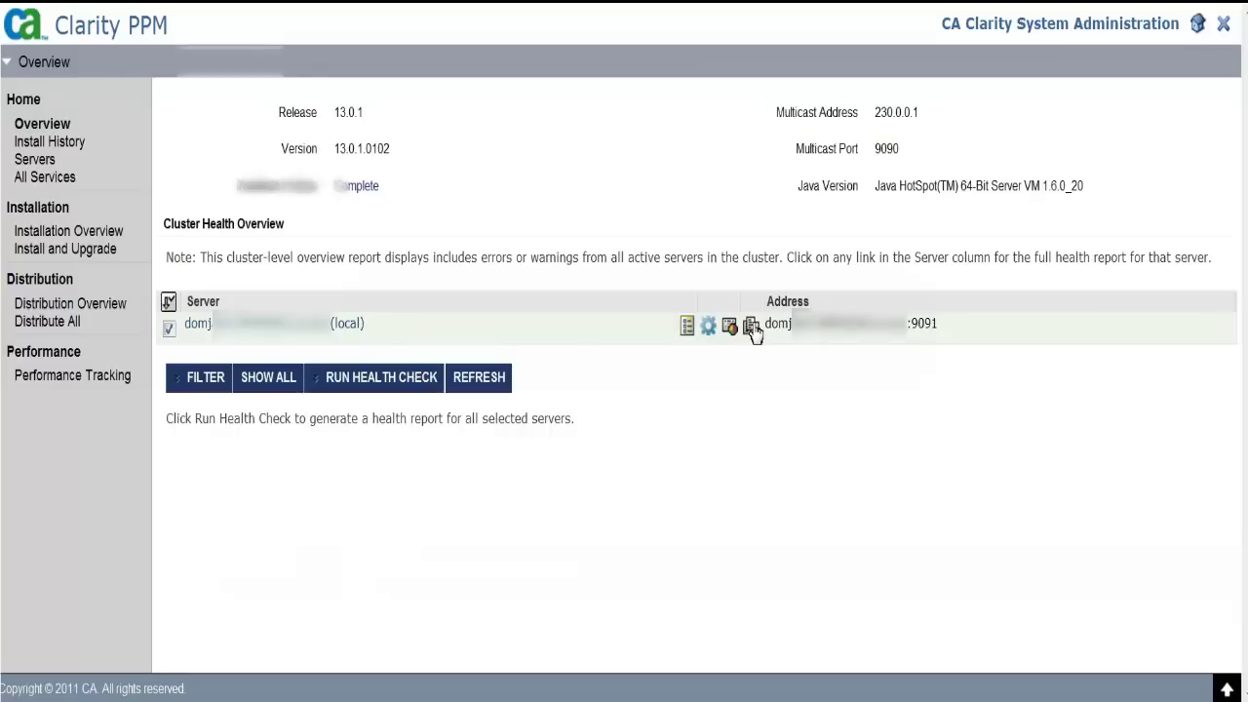
{"action": "left_click", "coordinate": [751, 329]}
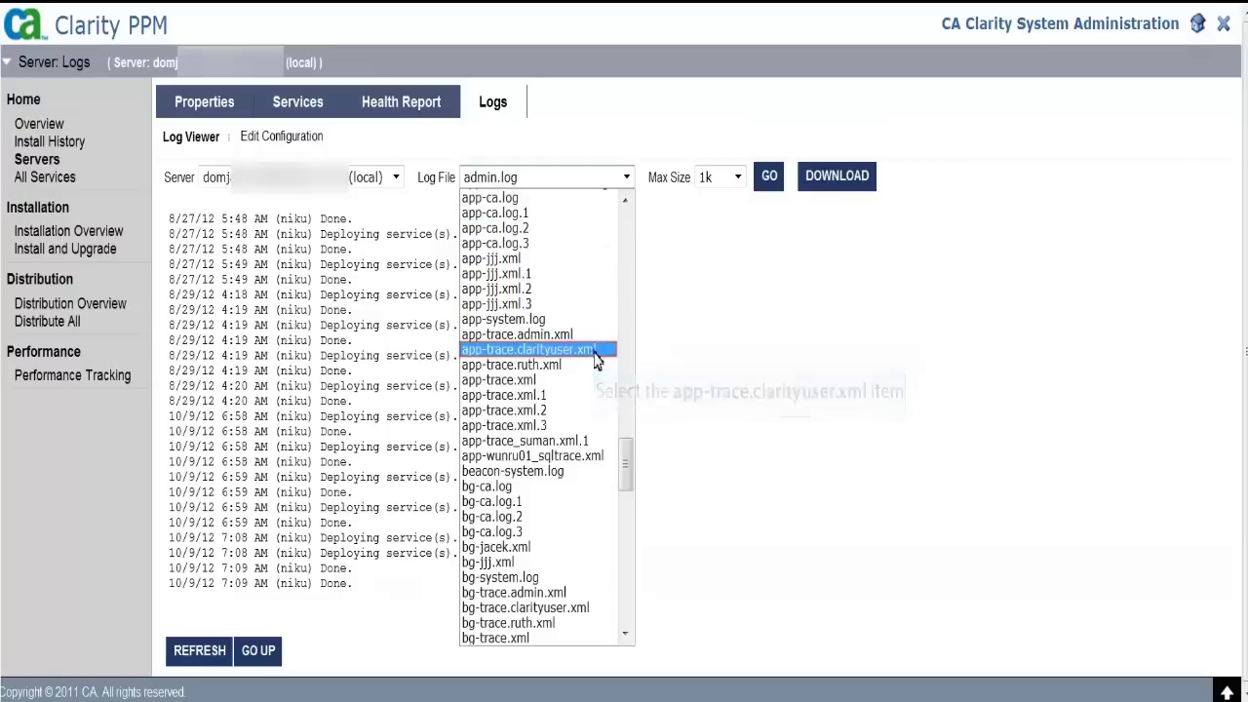
View app-trace.clarityuser.xml with Max Size 10m, then download it as a zip.
{"action": "left_click", "coordinate": [595, 359]}
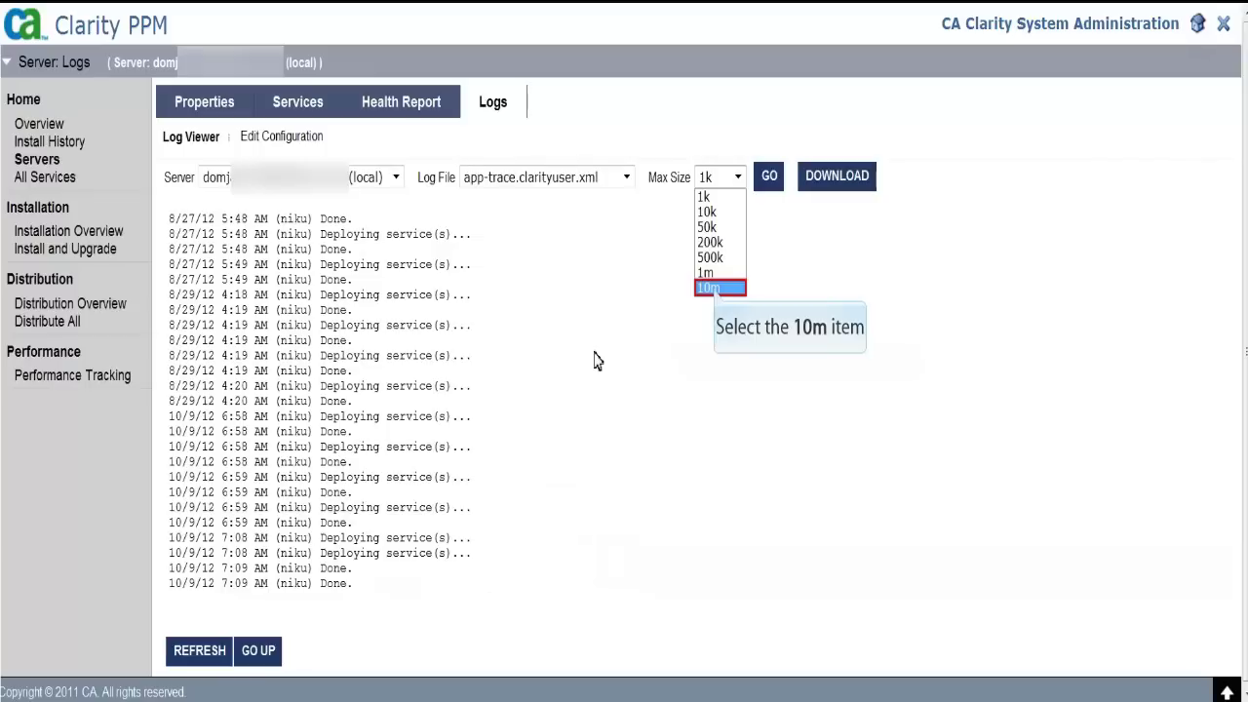
{"action": "left_click", "coordinate": [712, 289]}
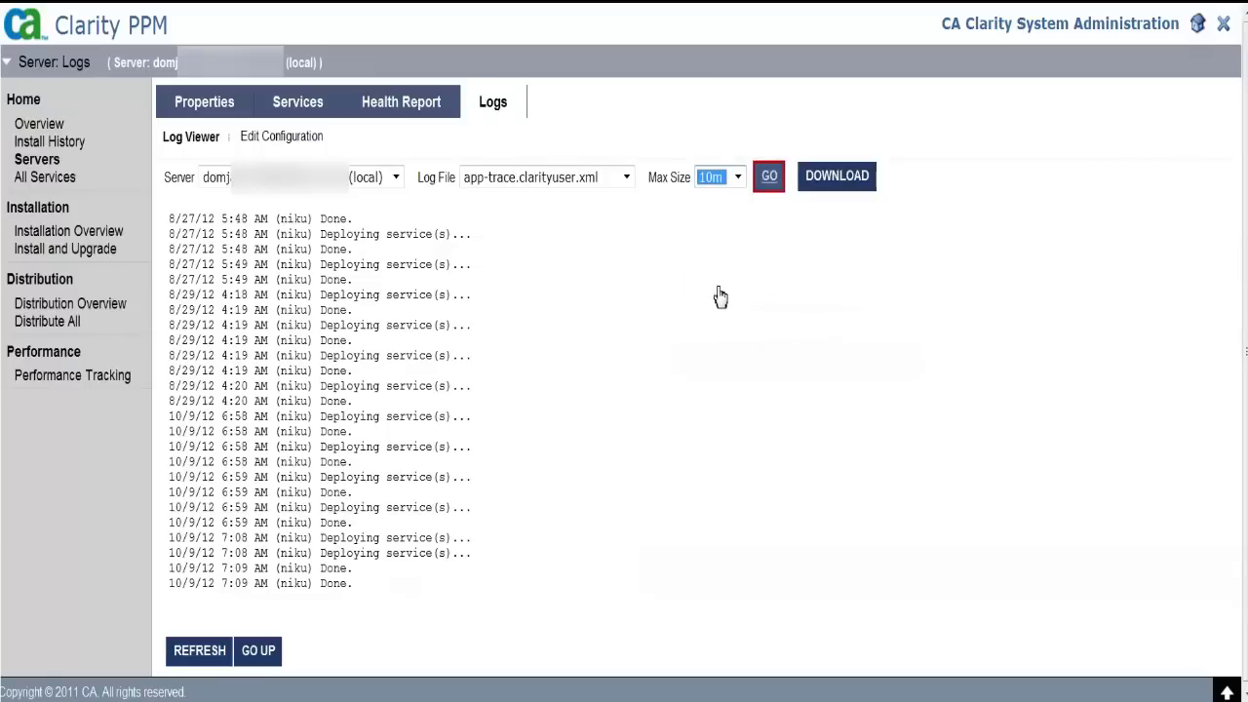
{"action": "left_click", "coordinate": [769, 178]}
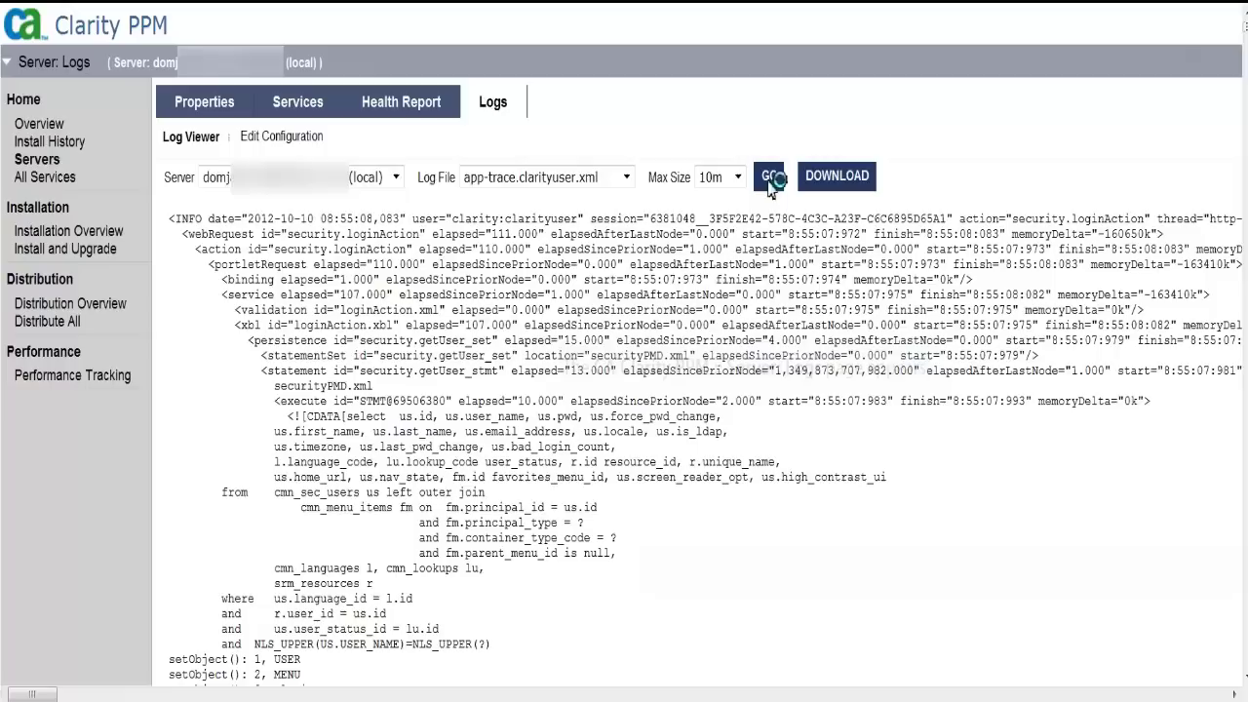
{"action": "left_click", "coordinate": [848, 184]}
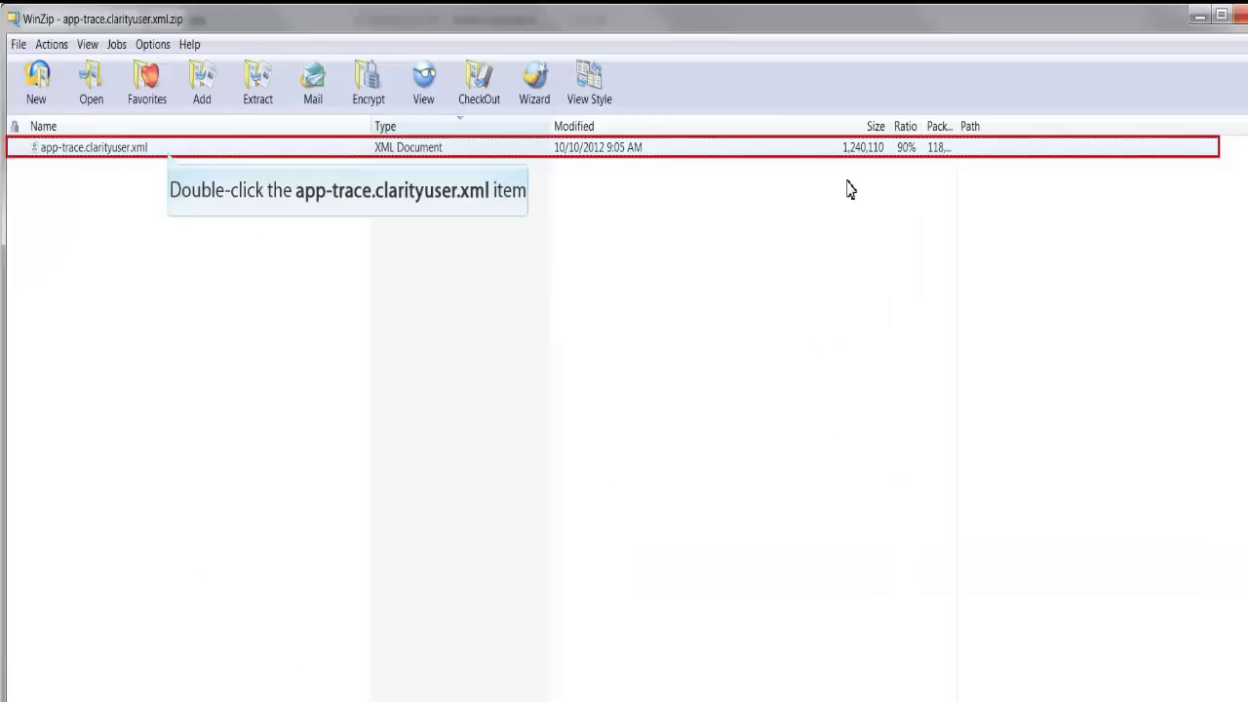
Open app-trace.clarityuser.xml from the downloaded WinZip archive.
{"action": "double_click", "coordinate": [171, 158]}
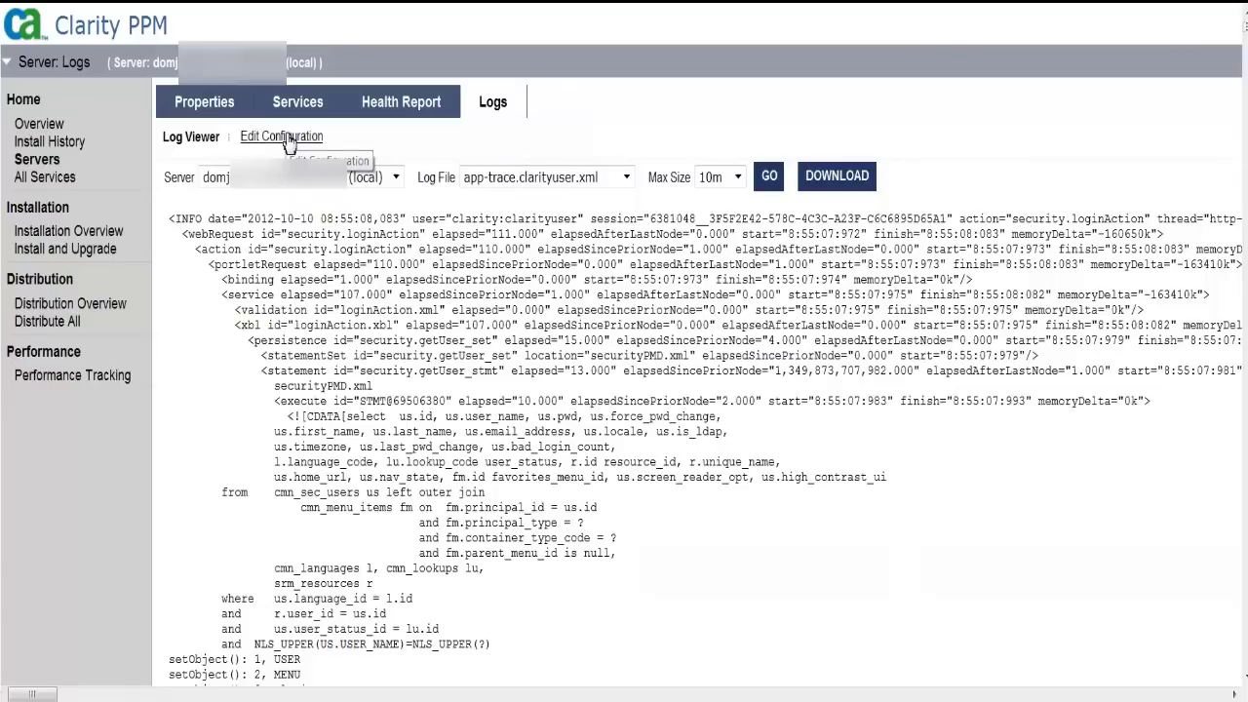
Remove the trace.server.user.clarityuser category and the XML_clarityuser appender from the log configuration.
{"action": "left_click", "coordinate": [286, 139]}
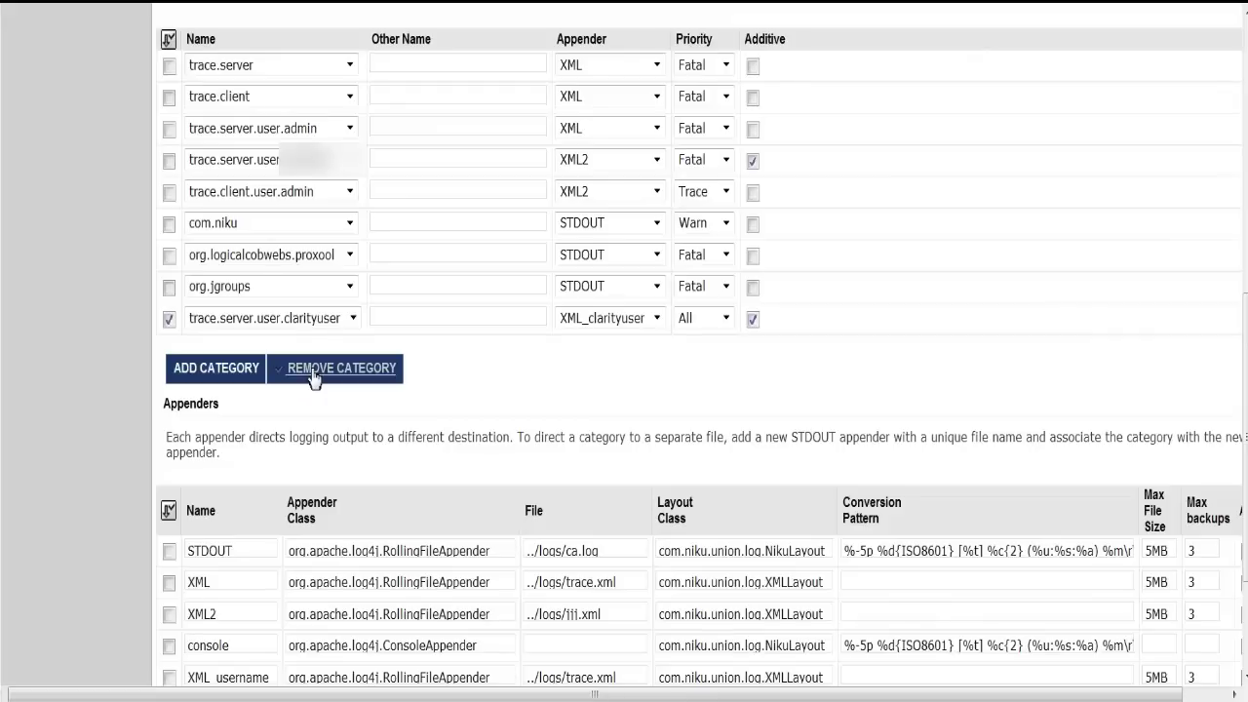
{"action": "left_click", "coordinate": [314, 379]}
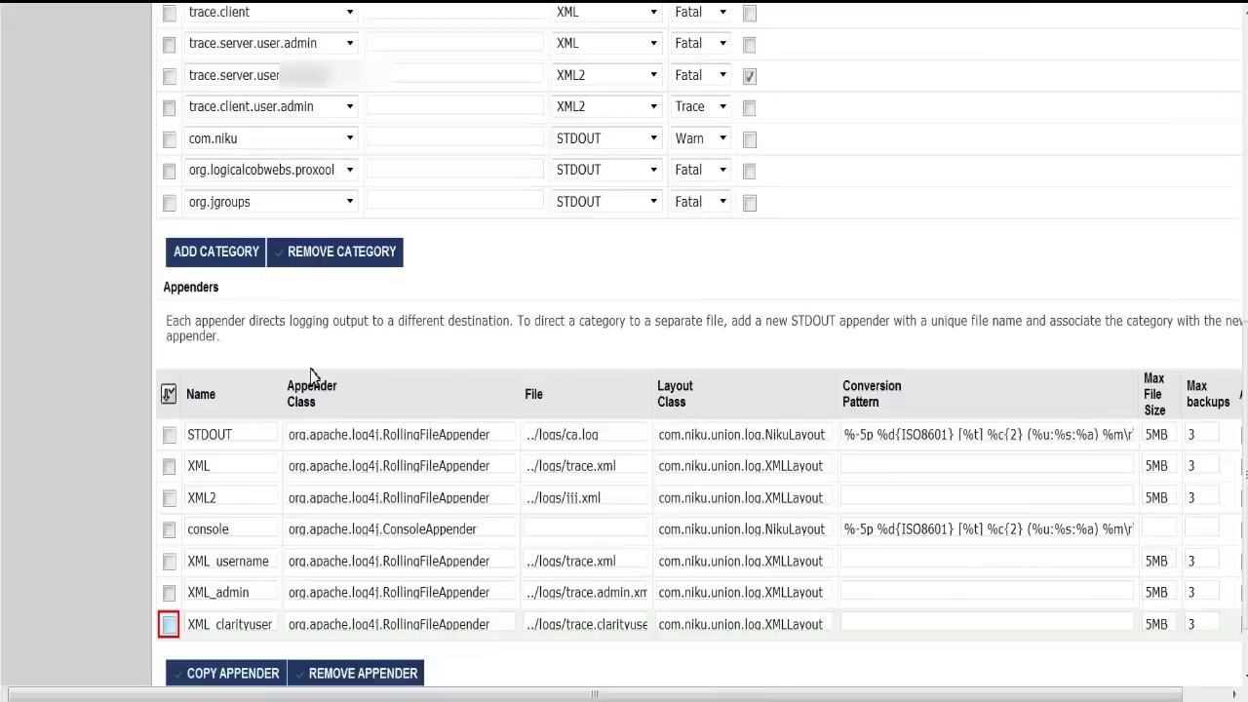
{"action": "left_click", "coordinate": [170, 625]}
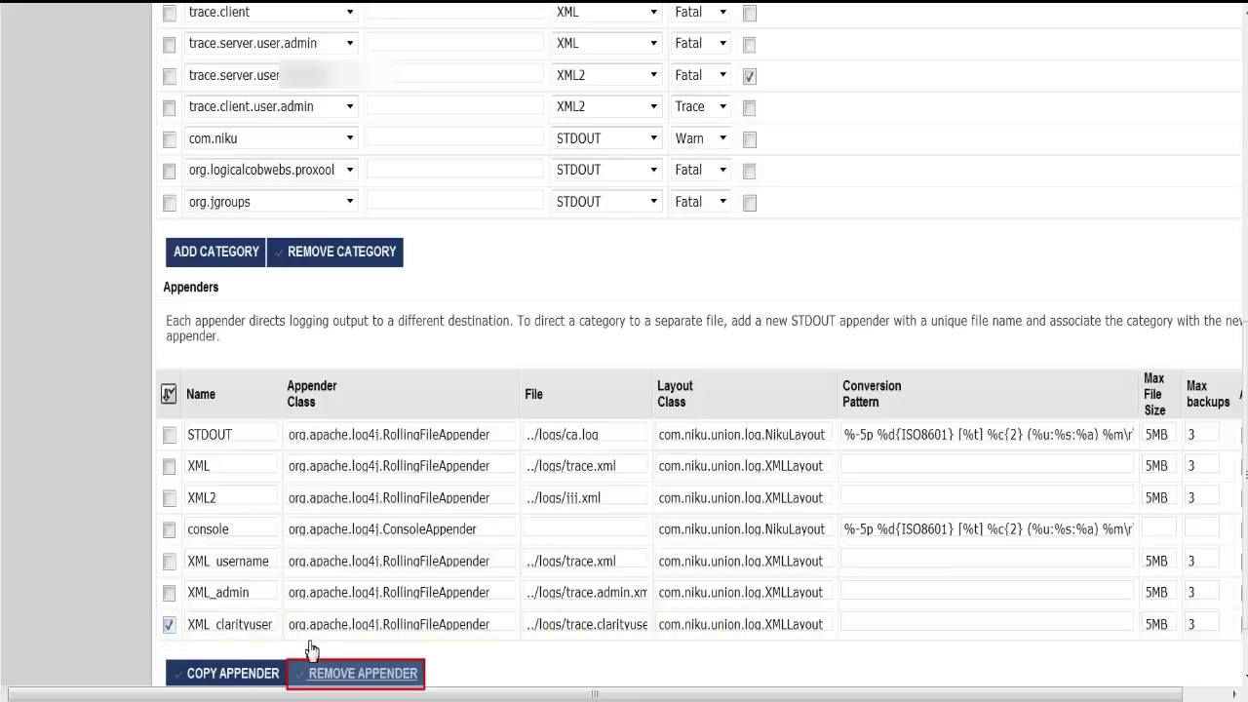
{"action": "left_click", "coordinate": [330, 675]}
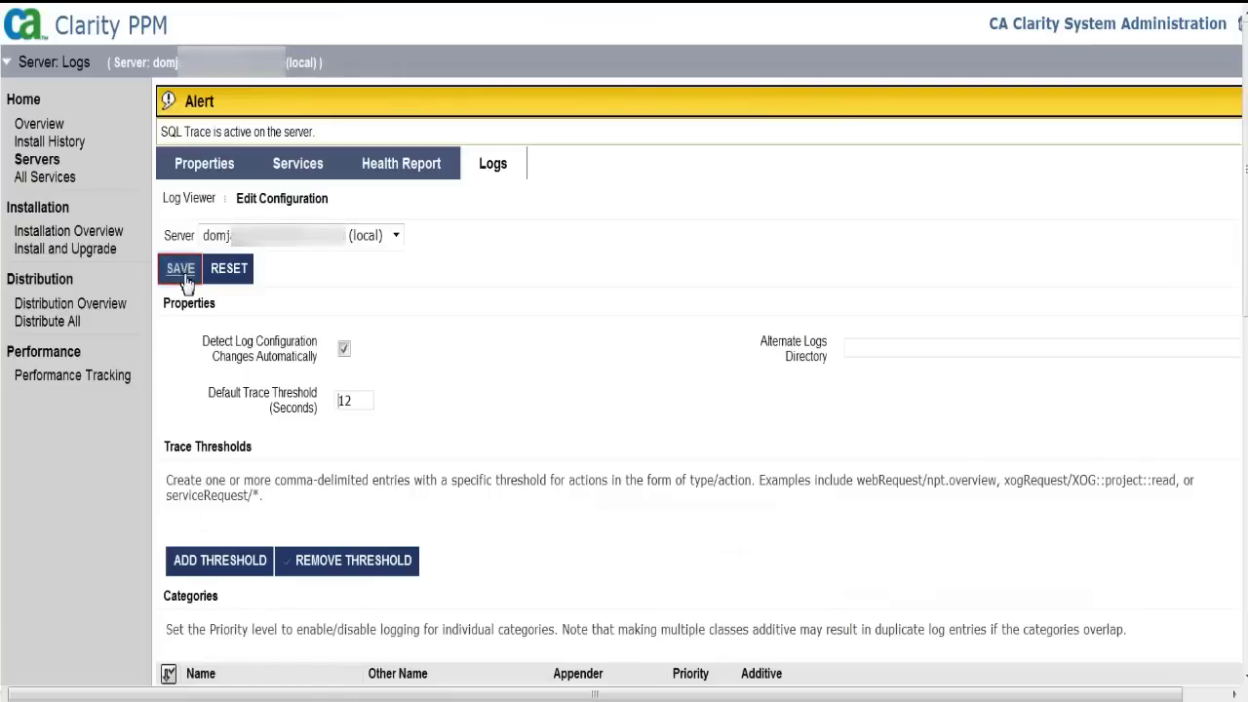
Save the log configuration with the SQL Trace appender and category removed, then log out of System Administration.
{"action": "left_click", "coordinate": [185, 277]}
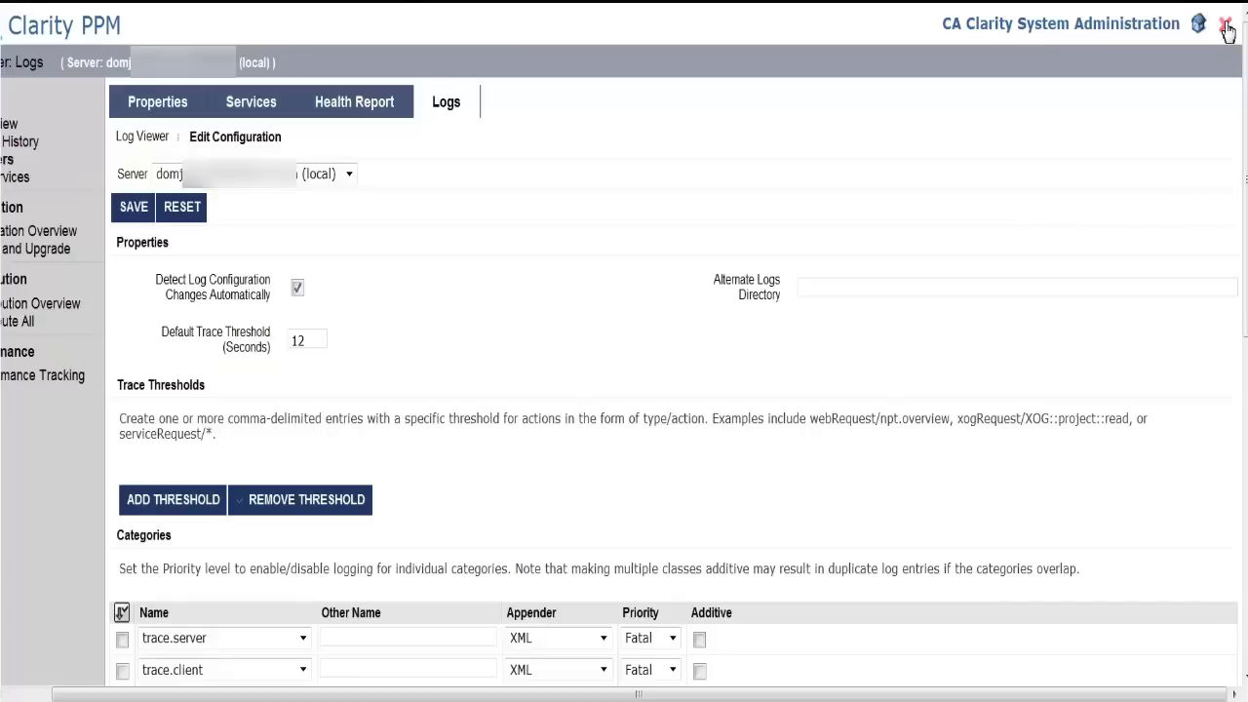
{"action": "left_click", "coordinate": [1227, 29]}
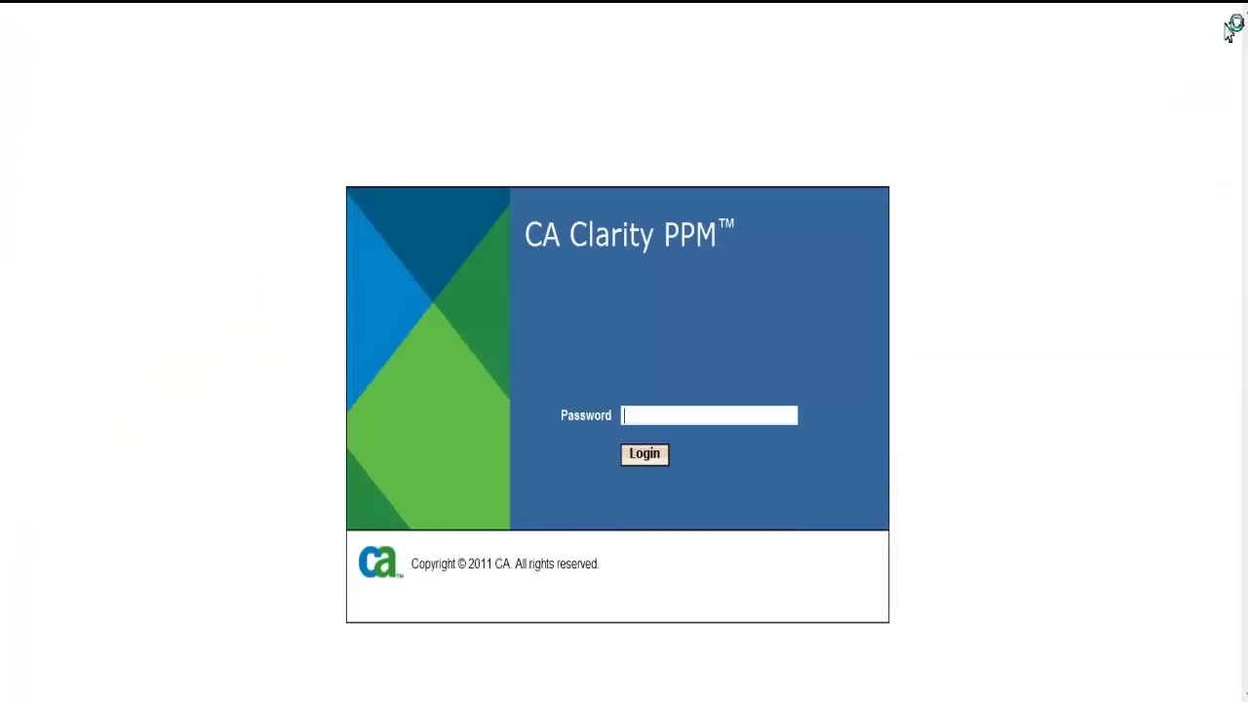